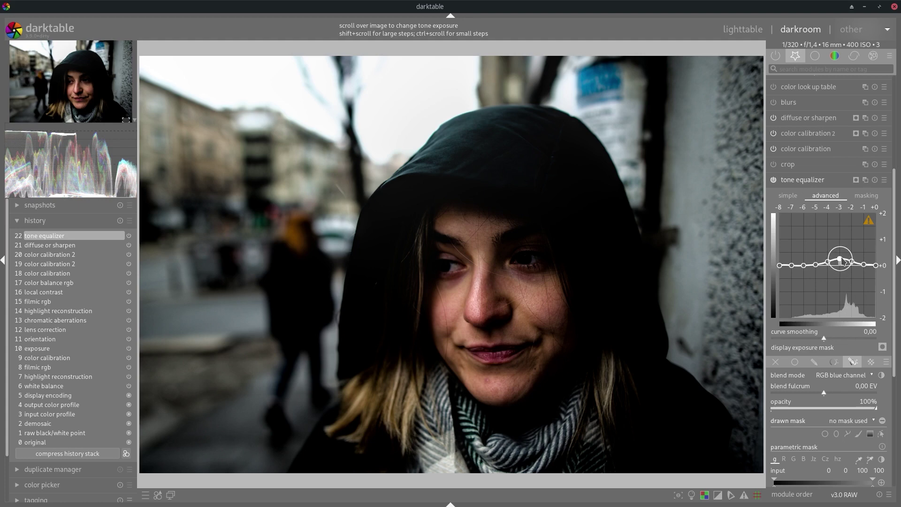
# Raise the tone equalizer curve about 0.5 EV around -2 EV, lower the shadows about 0.5 EV around -7 EV, and set opacity to 40%.
pyautogui.scroll(4, 856, 258)
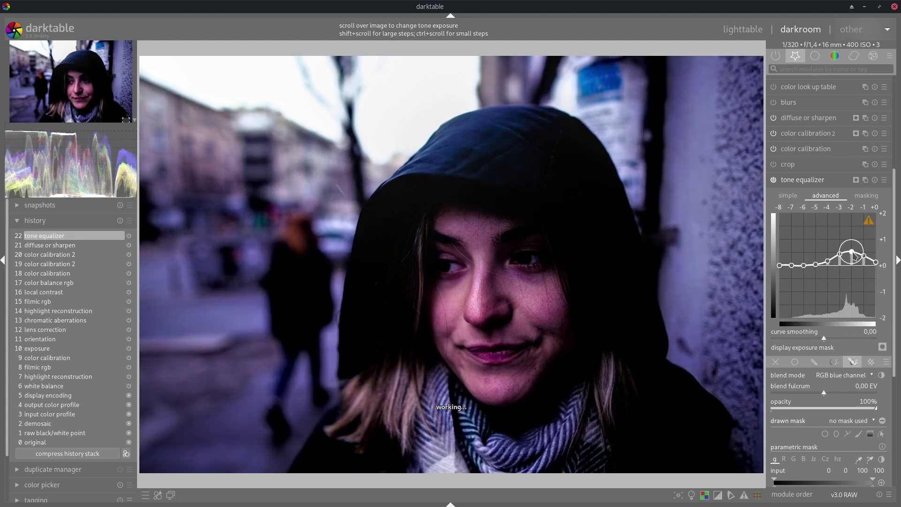
pyautogui.moveTo(792, 268); pyautogui.dragTo(821, 281)
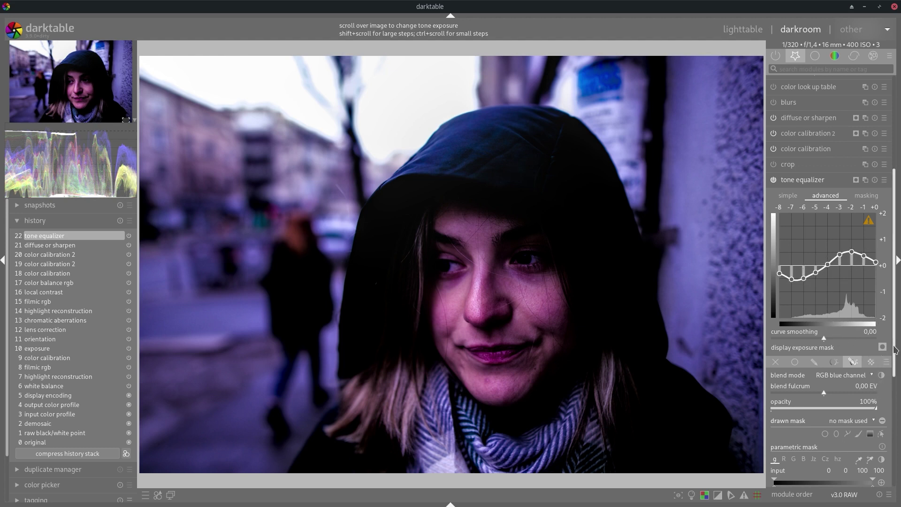
pyautogui.scroll(-3, 895, 352)
pyautogui.moveTo(876, 360); pyautogui.dragTo(853, 362)
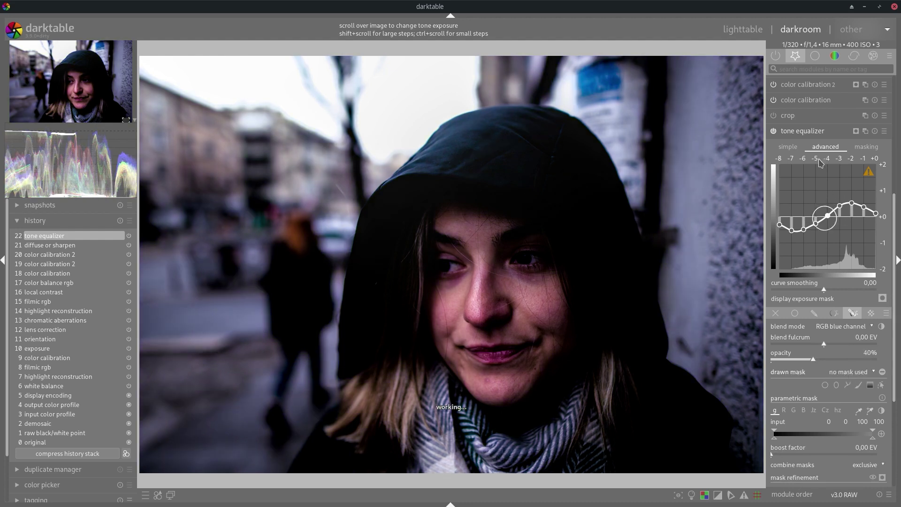
# Compare the photo with the tone equalizer off and on, and compress the history stack.
pyautogui.click(774, 132)
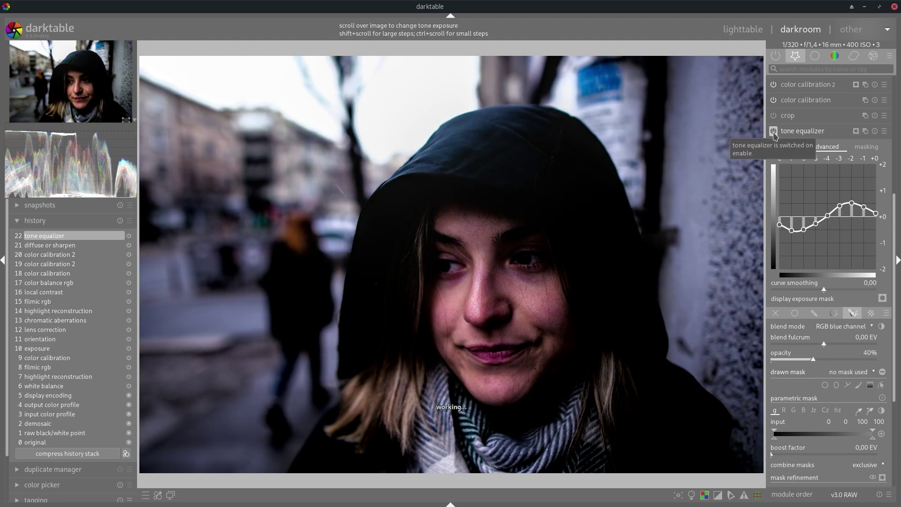
pyautogui.click(798, 133)
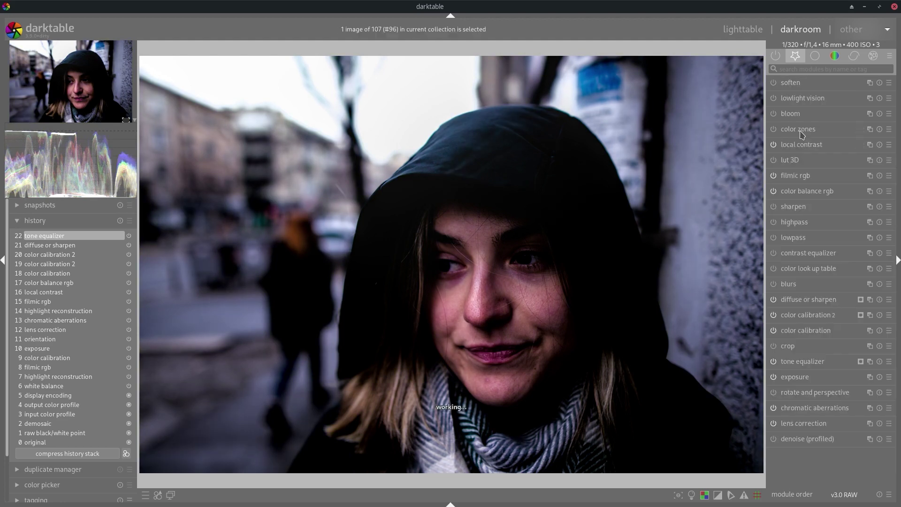
pyautogui.click(51, 453)
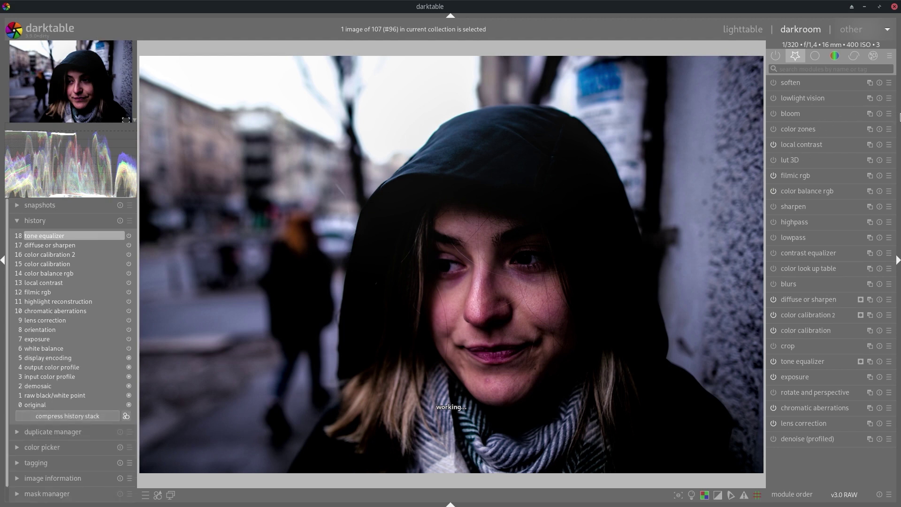
# Load the file "Kodak Portra 160 4 ++.png" into the lut 3D module.
pyautogui.click(833, 162)
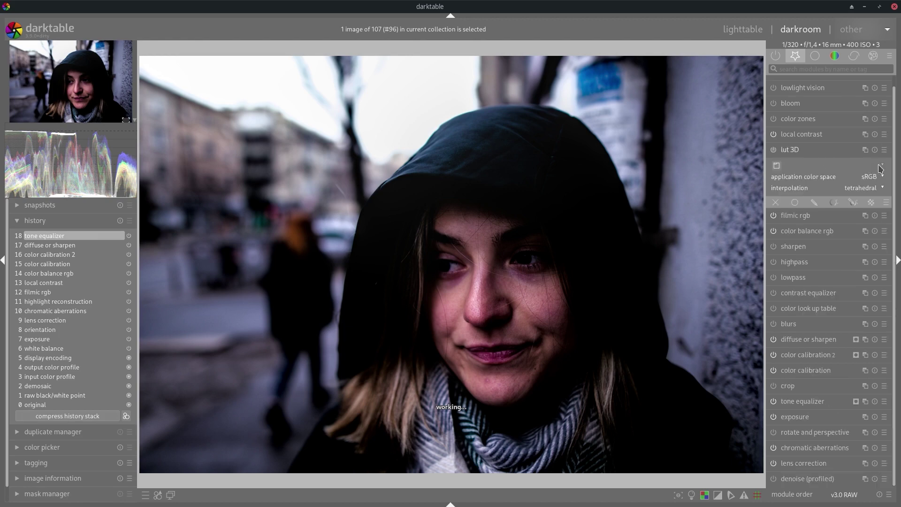
pyautogui.click(776, 166)
pyautogui.scroll(-10, 370, 314)
pyautogui.scroll(-15, 367, 311)
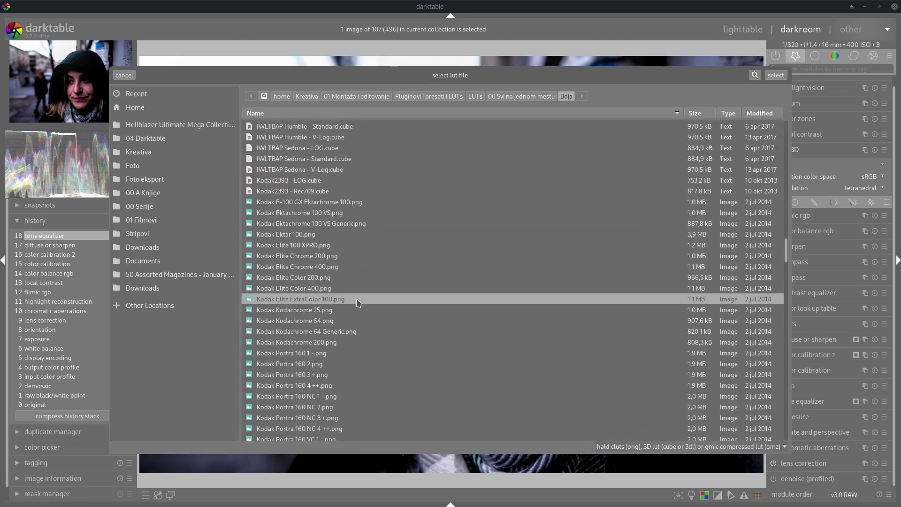
pyautogui.scroll(-1, 360, 335)
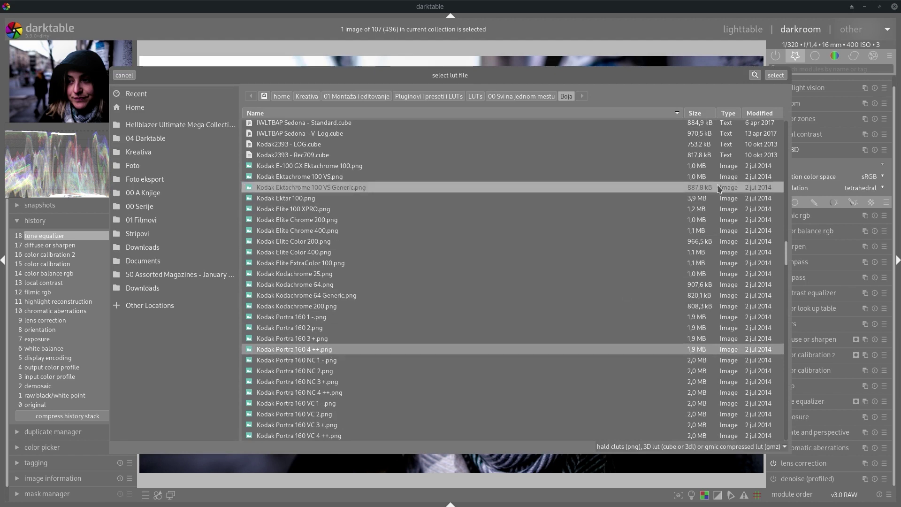
pyautogui.click(274, 353)
pyautogui.doubleClick(275, 353)
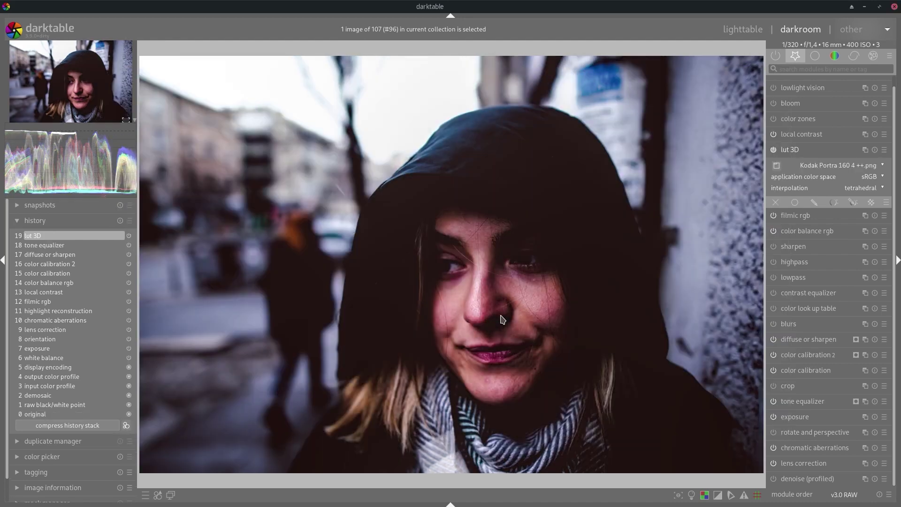
# Enable the drawn and parametric mask for lut 3D and set its blend mode to addition.
pyautogui.click(853, 202)
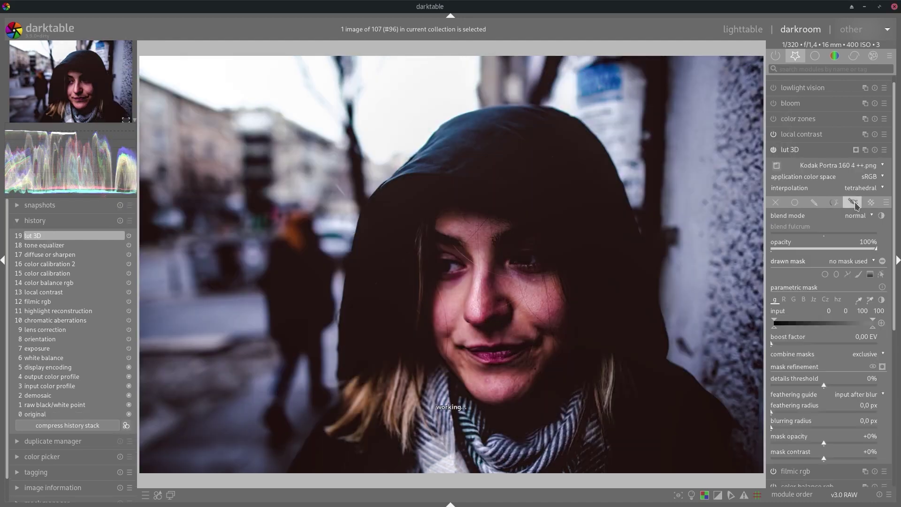
pyautogui.click(859, 216)
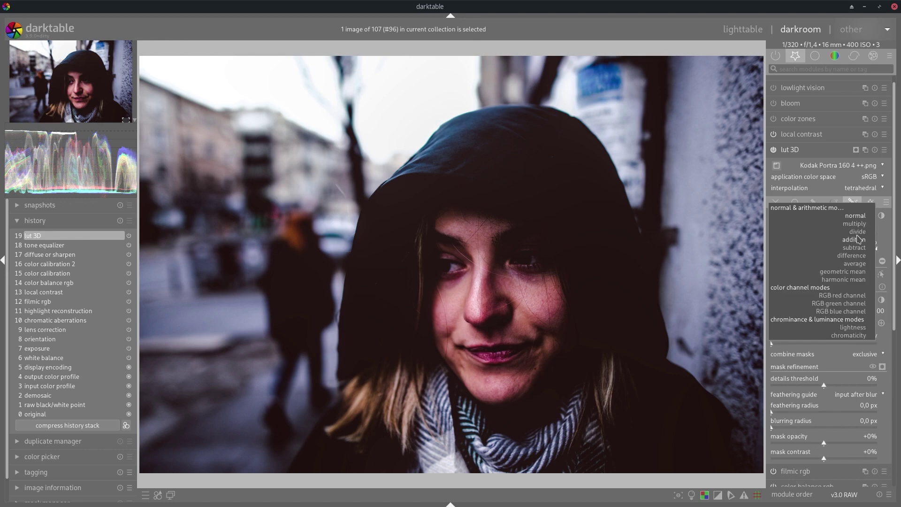
pyautogui.click(858, 240)
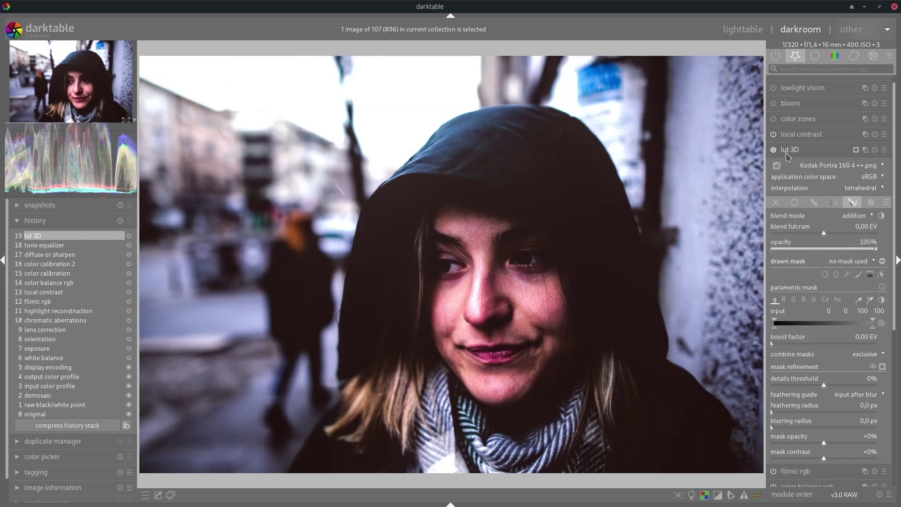
# Collapse the lut 3D module and compare the photo with its effect off and on.
pyautogui.click(796, 151)
pyautogui.click(774, 161)
pyautogui.click(773, 161)
pyautogui.click(774, 161)
pyautogui.click(773, 160)
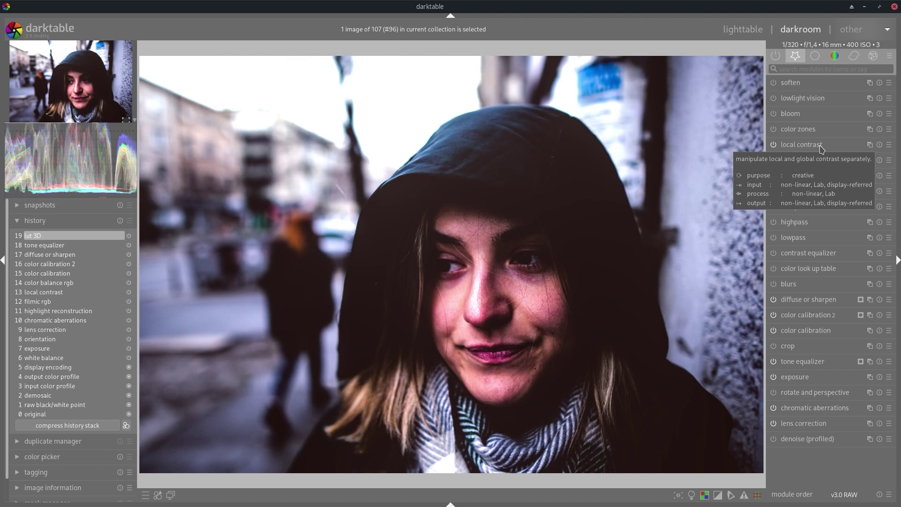
# Heal the blemish on the chin with a circular retouch shape, sampling from clean skin beside it.
pyautogui.click(853, 56)
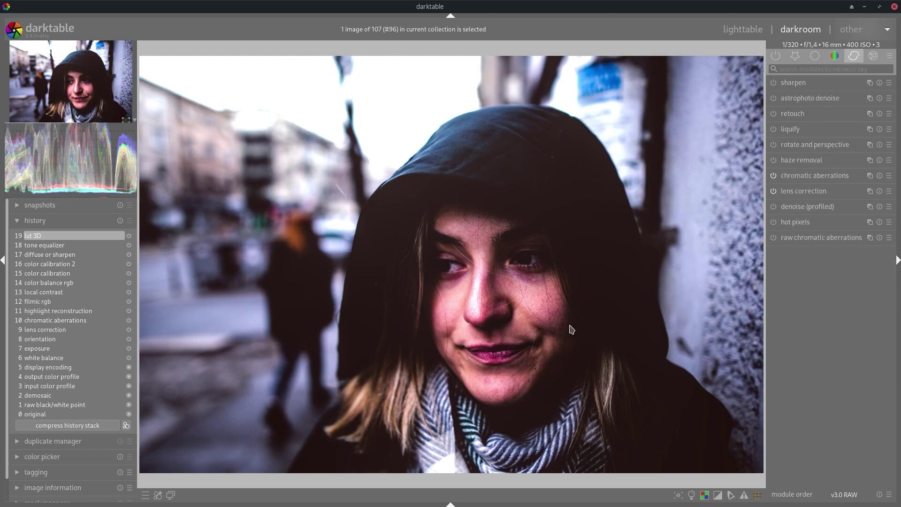
pyautogui.middleClick(487, 374)
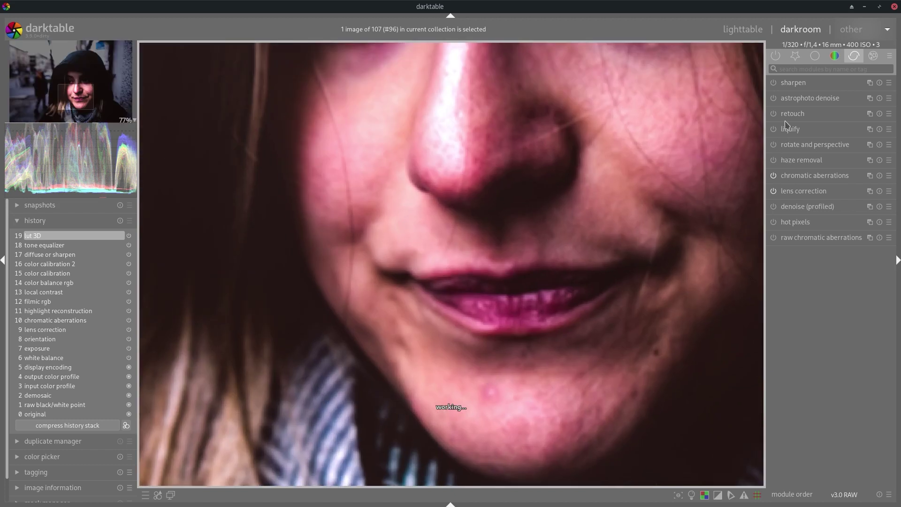
pyautogui.click(796, 115)
pyautogui.click(840, 142)
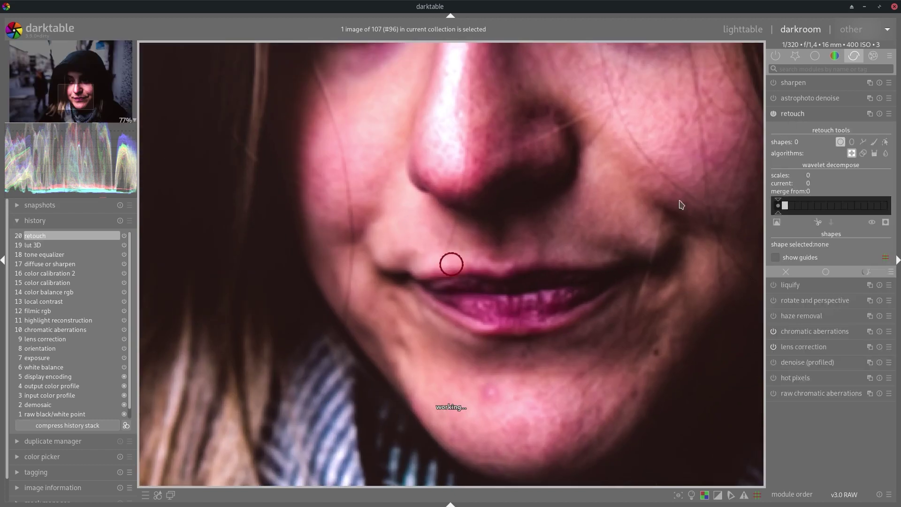
pyautogui.click(491, 394)
pyautogui.moveTo(492, 395)
pyautogui.mouseDown()
pyautogui.moveTo(515, 396)
pyautogui.moveTo(519, 382)
pyautogui.moveTo(516, 389)
pyautogui.mouseUp()
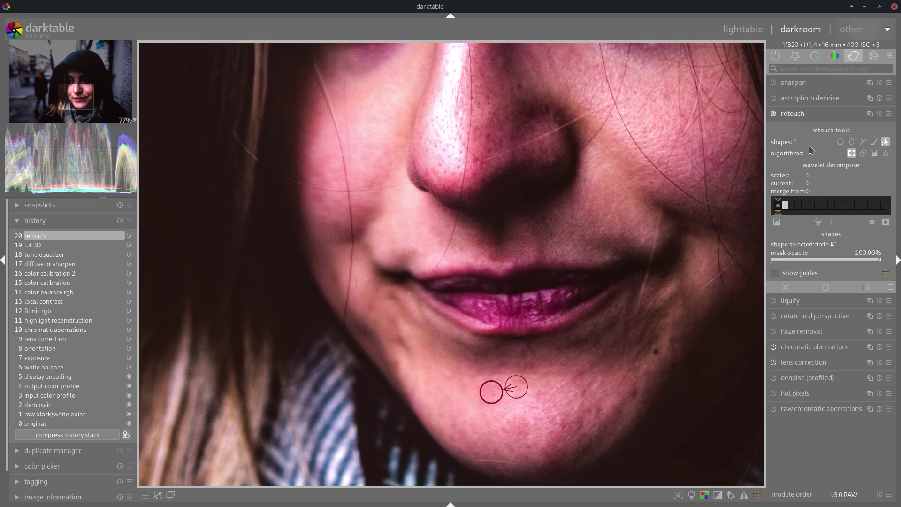
pyautogui.click(801, 118)
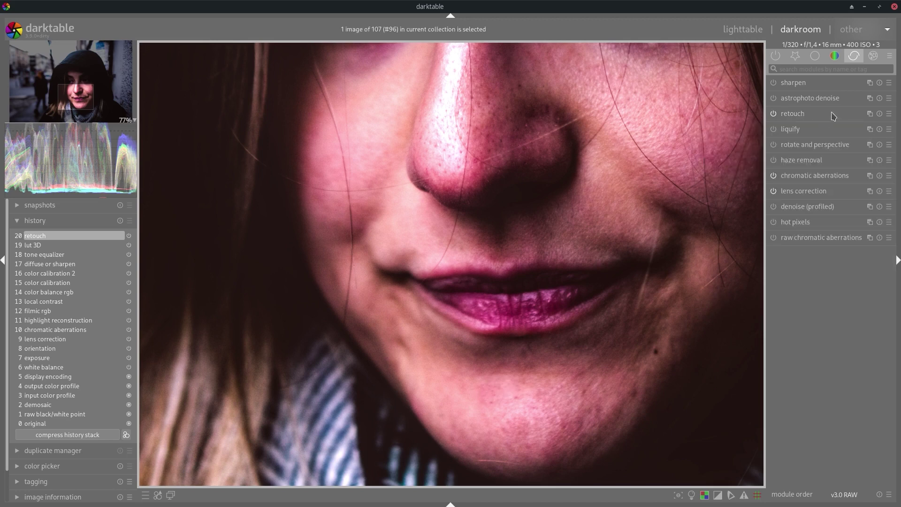
# Create a new instance of the exposure module for the whole photo.
pyautogui.click(795, 56)
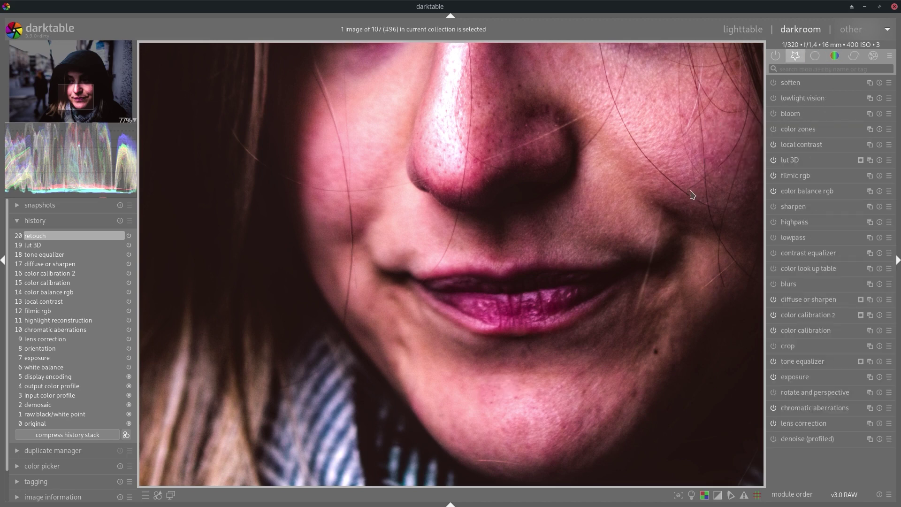
pyautogui.scroll(-3, 640, 286)
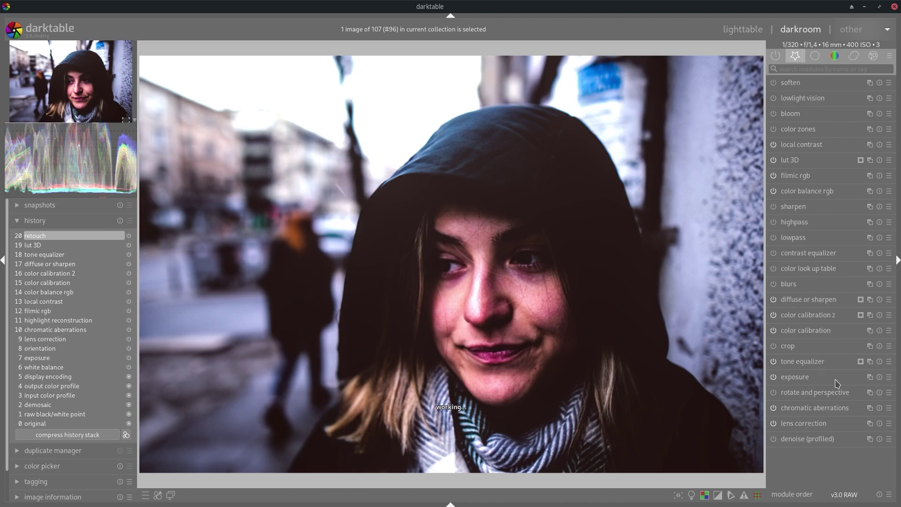
pyautogui.click(807, 377)
pyautogui.click(865, 331)
pyautogui.click(817, 339)
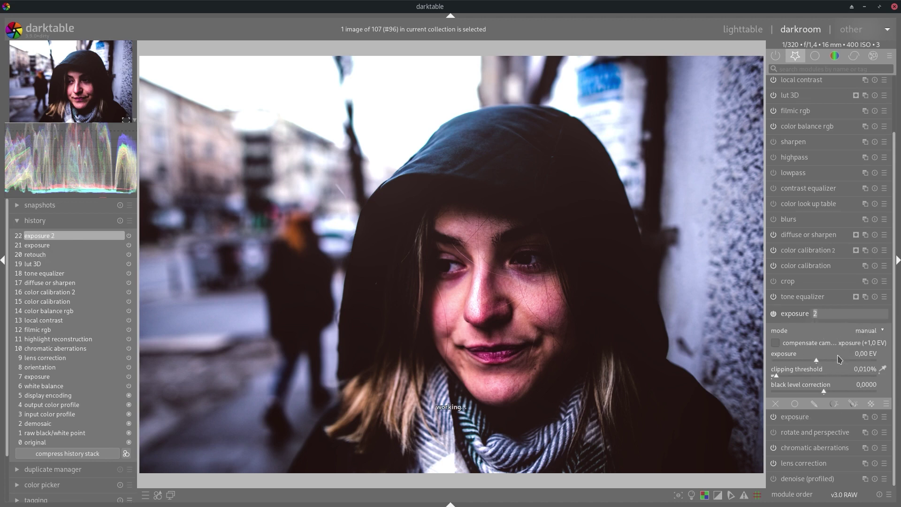
# Set the second exposure instance to -0.50 EV and compress the history stack.
pyautogui.rightClick(864, 357)
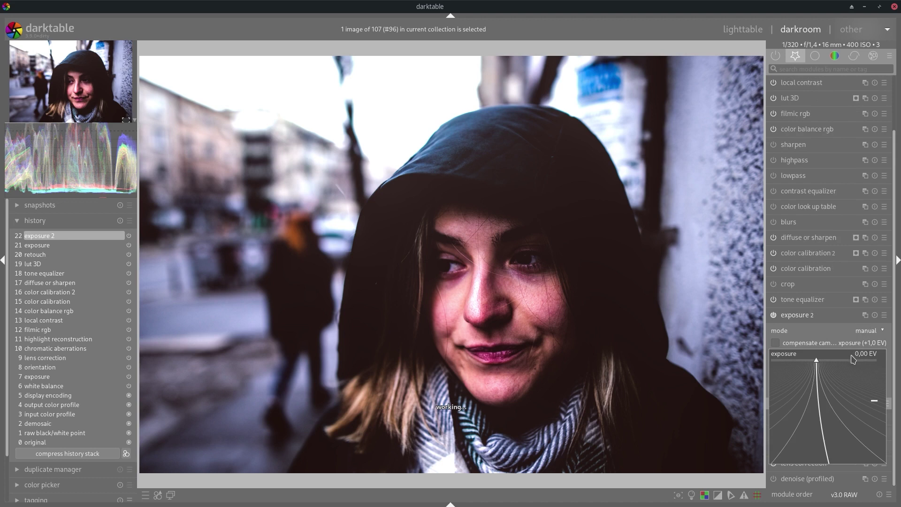
pyautogui.press('Return')
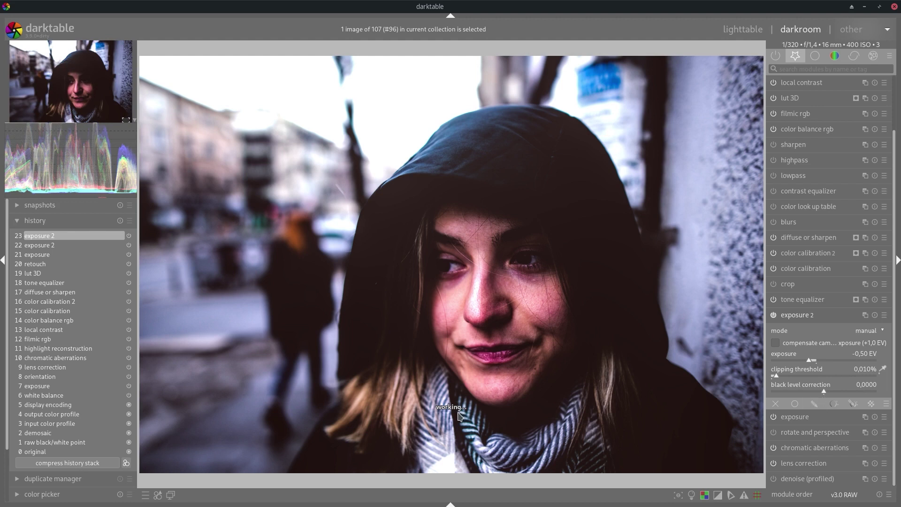
pyautogui.click(94, 463)
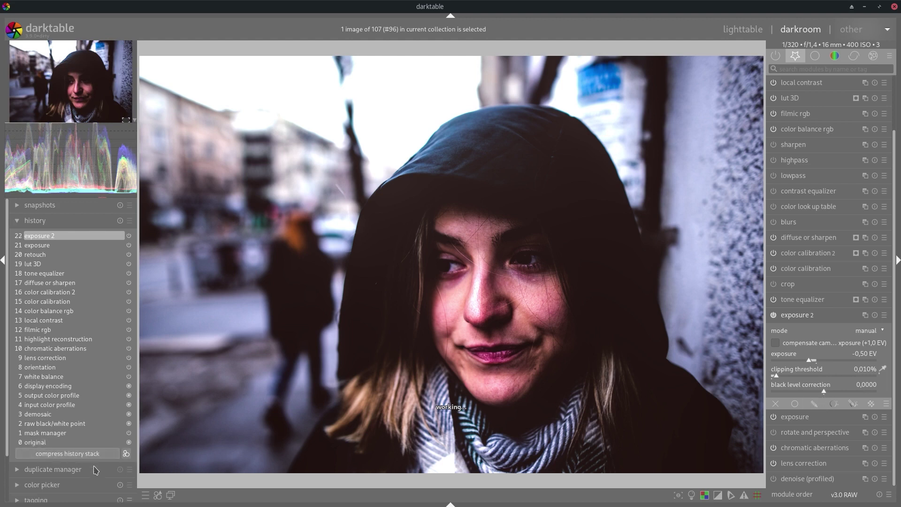
# Enable the drawn and parametric mask on the second exposure instance and place gradients along the photo's top and bottom edges.
pyautogui.click(852, 403)
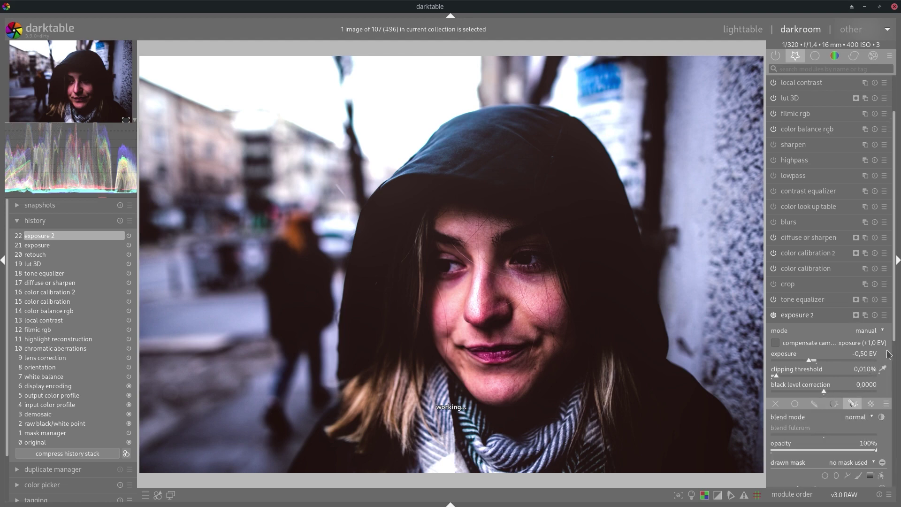
pyautogui.scroll(-5, 874, 366)
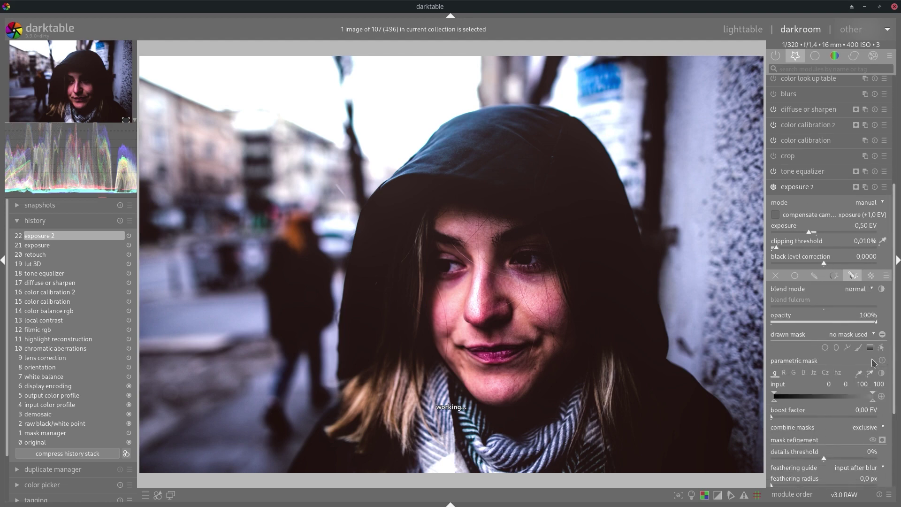
pyautogui.click(870, 348)
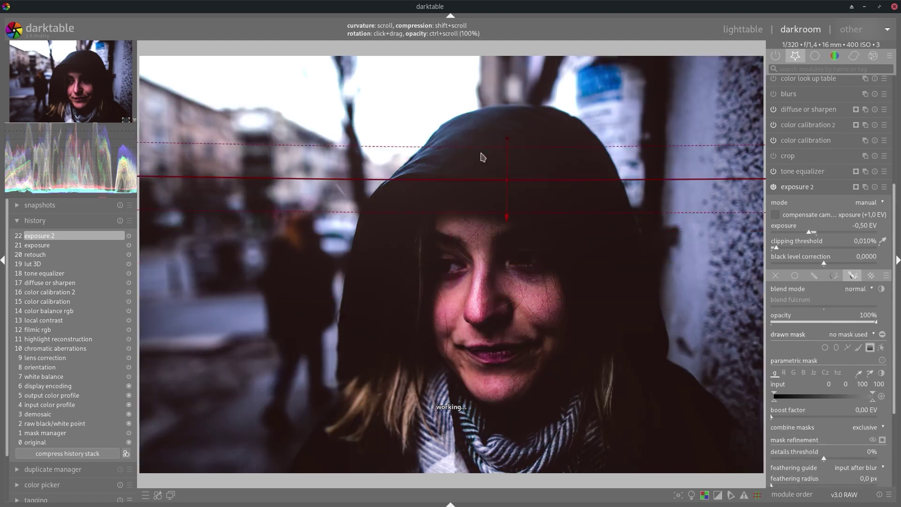
pyautogui.click(476, 75)
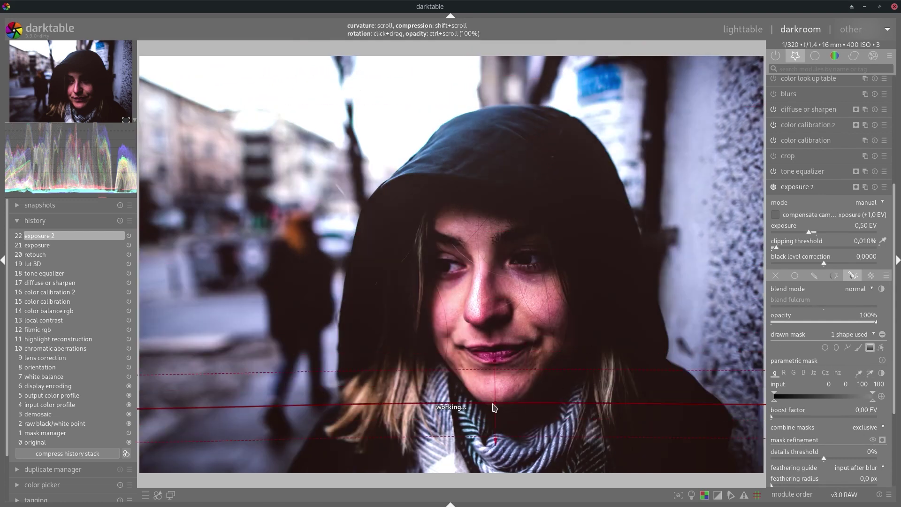
pyautogui.moveTo(493, 404)
pyautogui.mouseDown()
pyautogui.moveTo(478, 263)
pyautogui.moveTo(587, 305)
pyautogui.moveTo(401, 416)
pyautogui.moveTo(488, 410)
pyautogui.moveTo(482, 451)
pyautogui.moveTo(476, 441)
pyautogui.mouseUp()
# Add vertical mask gradients along the photo's right and left edges to the second exposure instance.
pyautogui.click(869, 347)
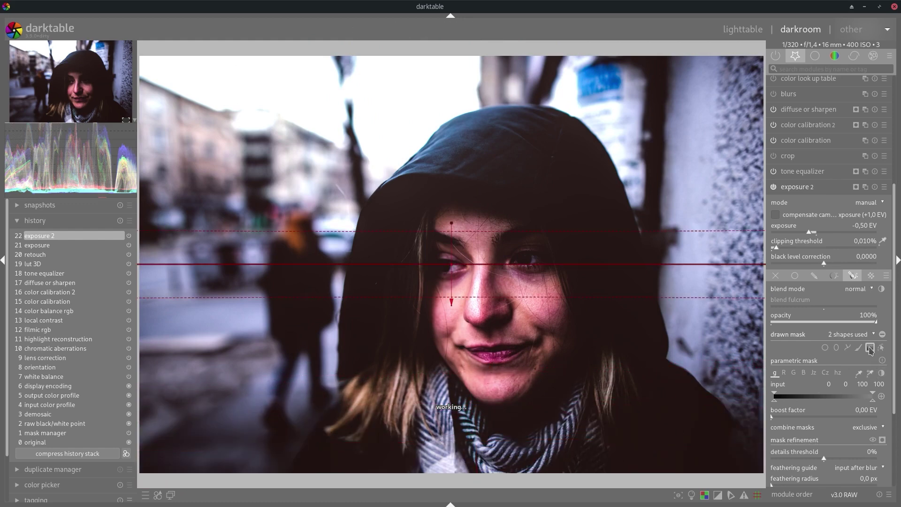
pyautogui.moveTo(681, 272)
pyautogui.mouseDown()
pyautogui.moveTo(689, 308)
pyautogui.moveTo(686, 268)
pyautogui.moveTo(734, 277)
pyautogui.moveTo(710, 280)
pyautogui.mouseUp()
pyautogui.click(870, 347)
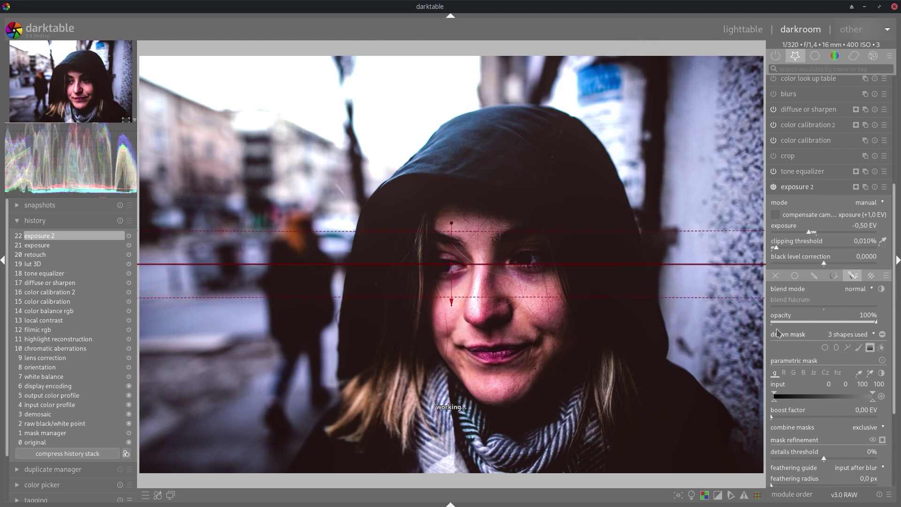
pyautogui.moveTo(293, 286)
pyautogui.mouseDown()
pyautogui.moveTo(311, 252)
pyautogui.moveTo(293, 244)
pyautogui.mouseUp()
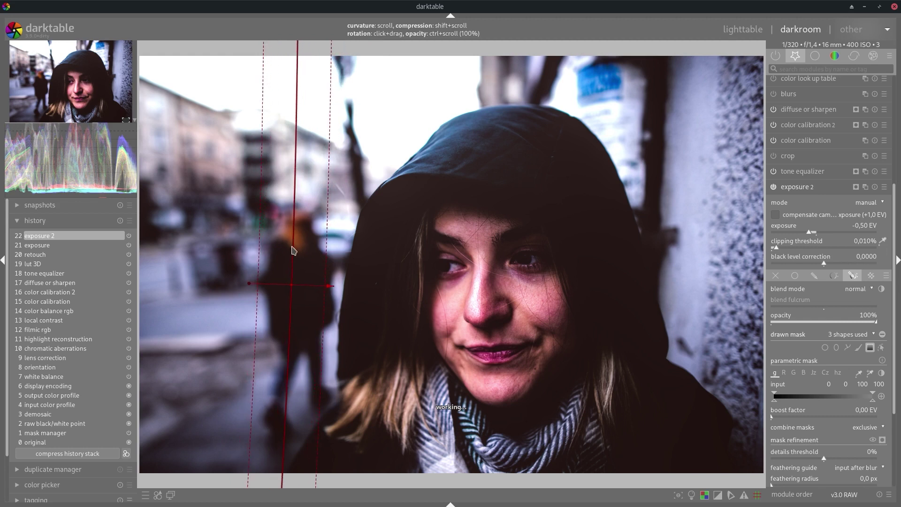
pyautogui.moveTo(293, 291); pyautogui.dragTo(173, 299)
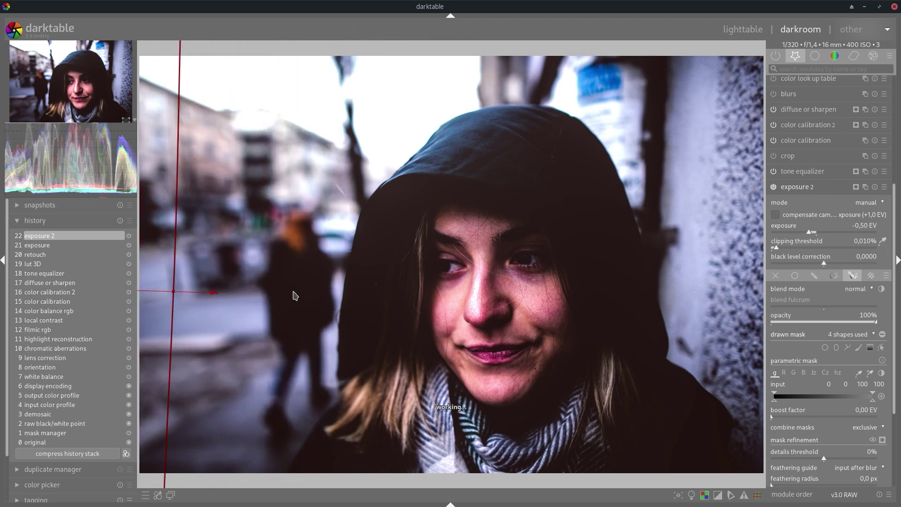
# Add mask gradients across the photo's upper-right and upper-left corners to the second exposure instance.
pyautogui.click(869, 349)
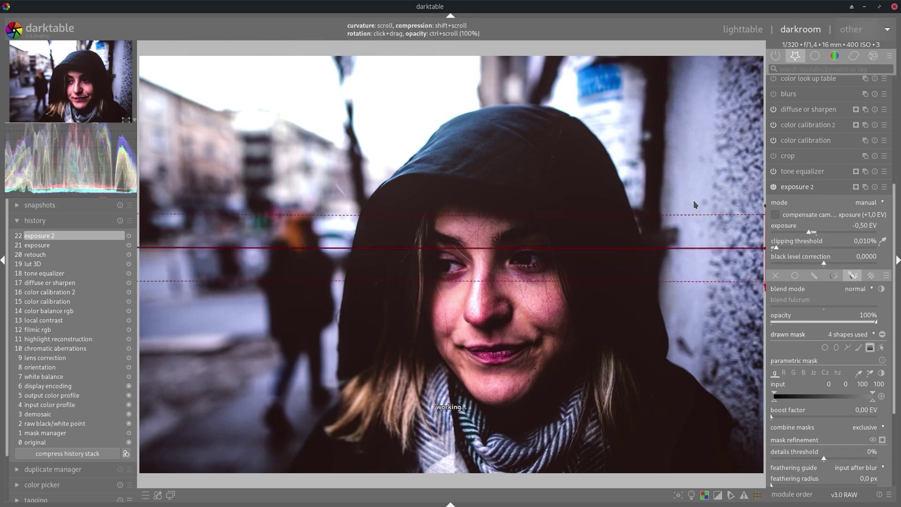
pyautogui.moveTo(666, 196)
pyautogui.mouseDown()
pyautogui.moveTo(652, 198)
pyautogui.moveTo(709, 100)
pyautogui.mouseUp()
pyautogui.click(870, 347)
pyautogui.moveTo(349, 214)
pyautogui.mouseDown()
pyautogui.moveTo(362, 202)
pyautogui.moveTo(180, 115)
pyautogui.mouseUp()
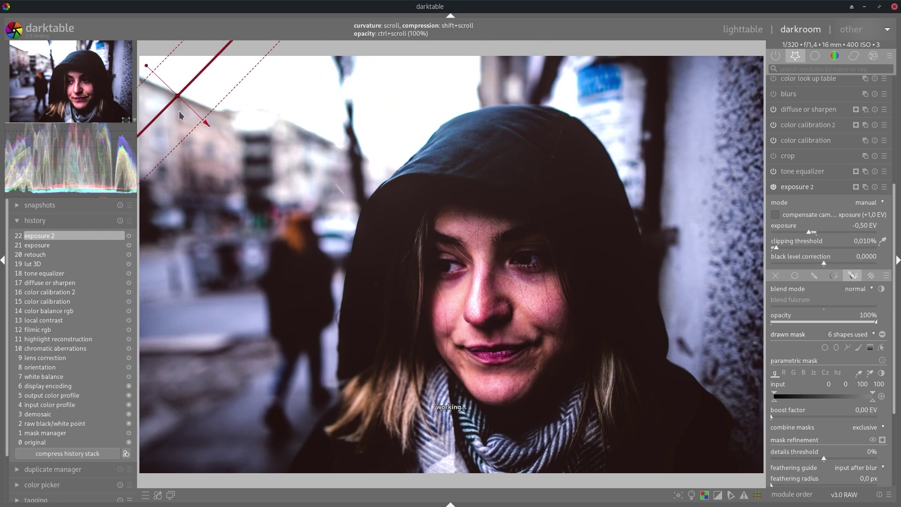
# Add mask gradients across the photo's lower-left and lower-right corners to the second exposure instance, and collapse the module.
pyautogui.click(867, 352)
pyautogui.moveTo(389, 293); pyautogui.dragTo(382, 265)
pyautogui.moveTo(349, 311); pyautogui.dragTo(236, 443)
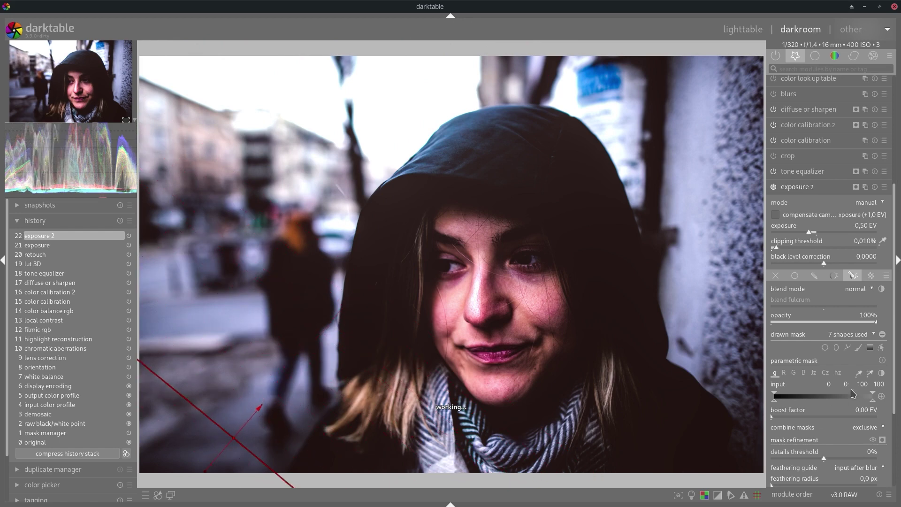
pyautogui.click(869, 347)
pyautogui.moveTo(623, 340)
pyautogui.mouseDown()
pyautogui.moveTo(643, 328)
pyautogui.moveTo(656, 376)
pyautogui.moveTo(639, 371)
pyautogui.mouseUp()
pyautogui.moveTo(641, 371); pyautogui.dragTo(717, 428)
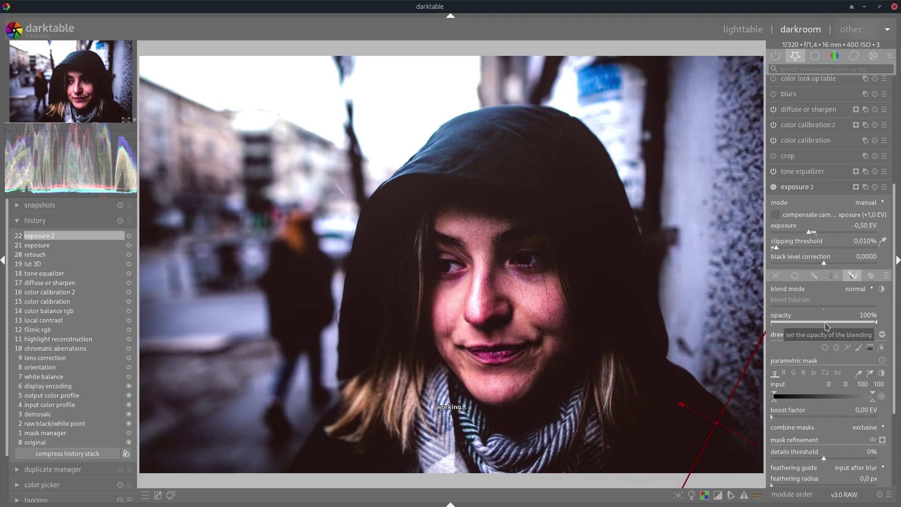
pyautogui.click(827, 191)
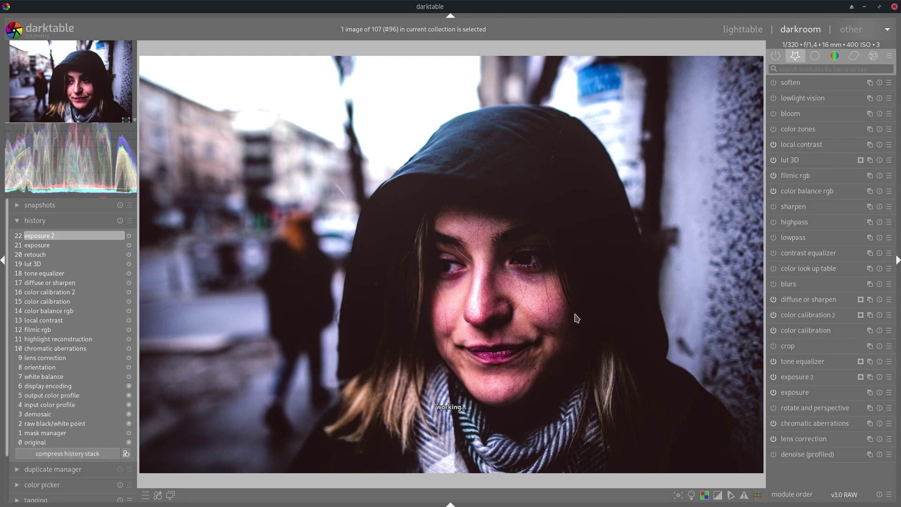
# Take a snapshot of the finished edit and return the history to the highlight reconstruction state.
pyautogui.click(75, 206)
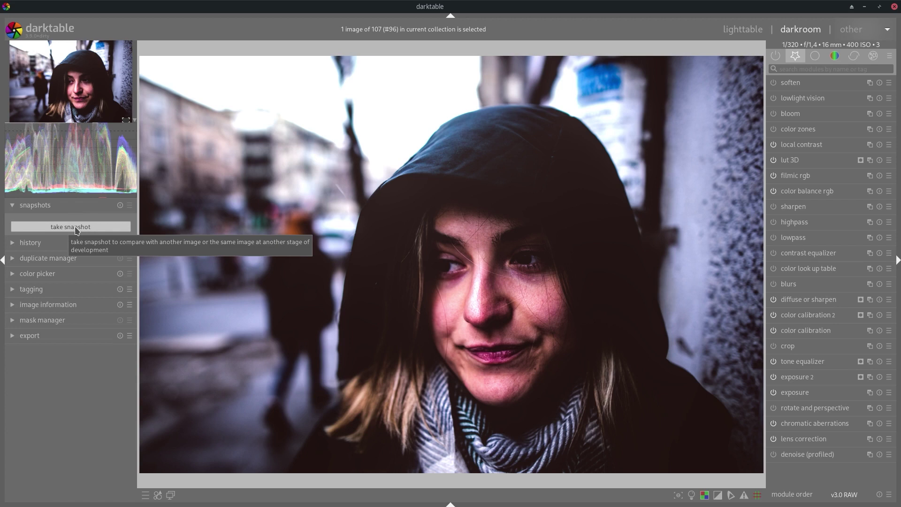
pyautogui.click(75, 228)
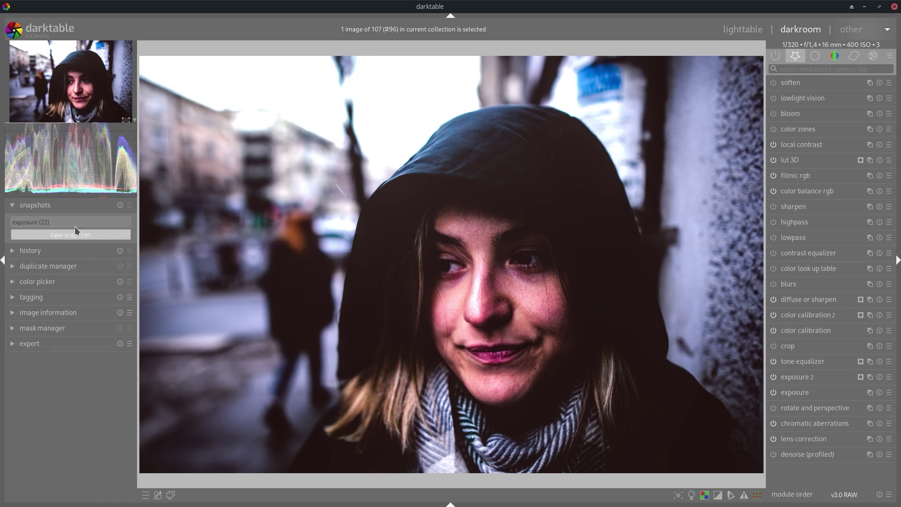
pyautogui.click(41, 251)
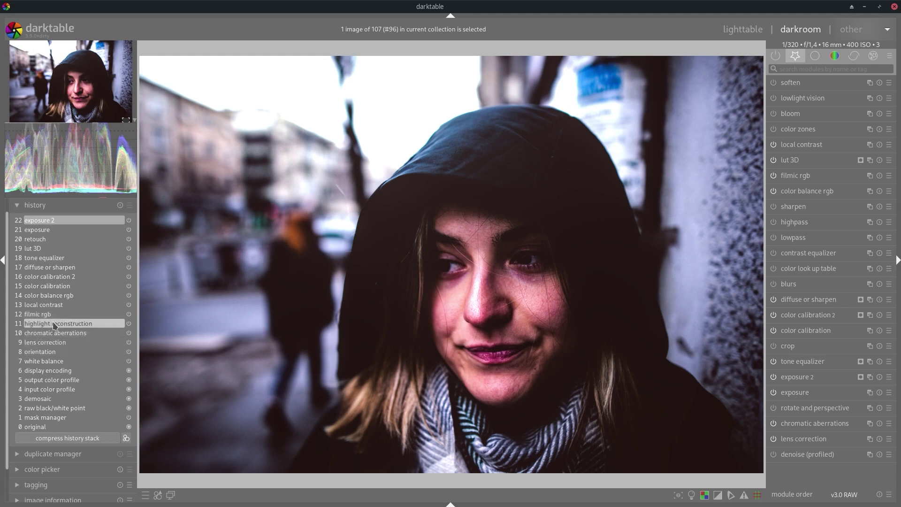
pyautogui.moveTo(54, 325)
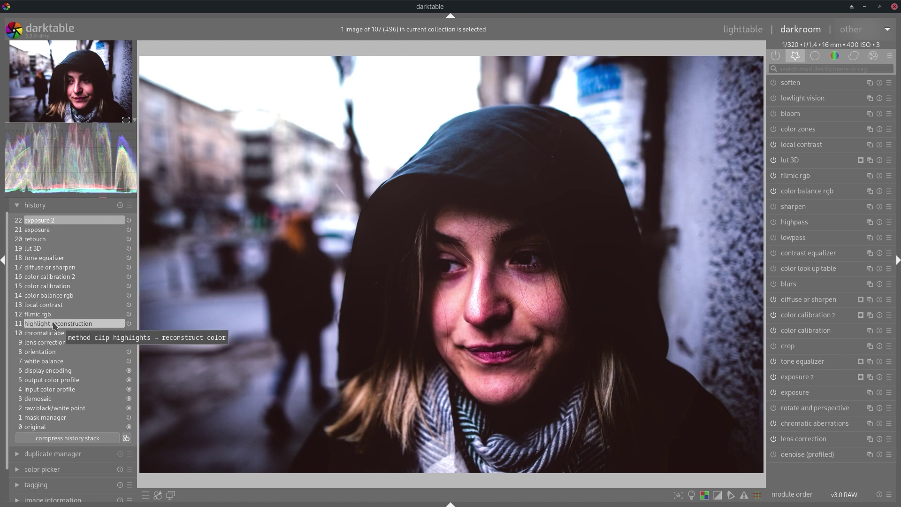
pyautogui.click(54, 324)
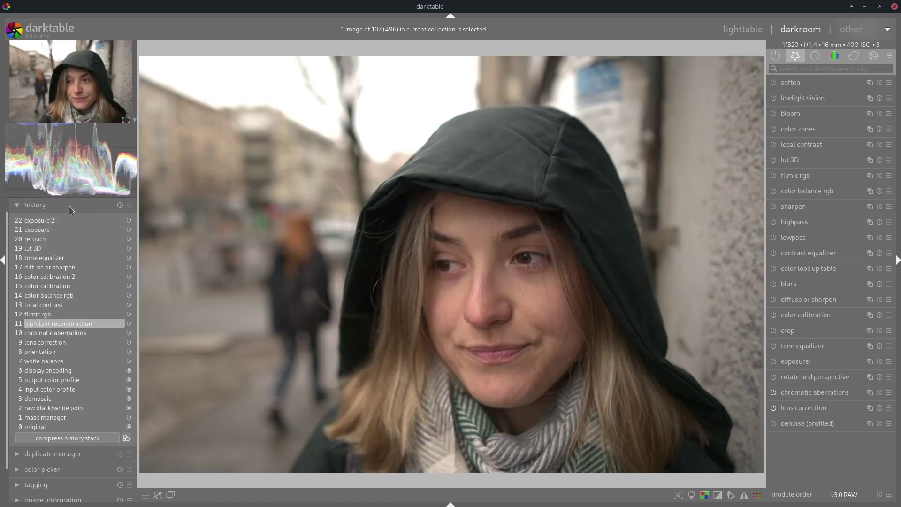
# Compare the saved snapshot with the early history state by sweeping the split line across to the photo's right edge.
pyautogui.click(19, 207)
pyautogui.click(31, 205)
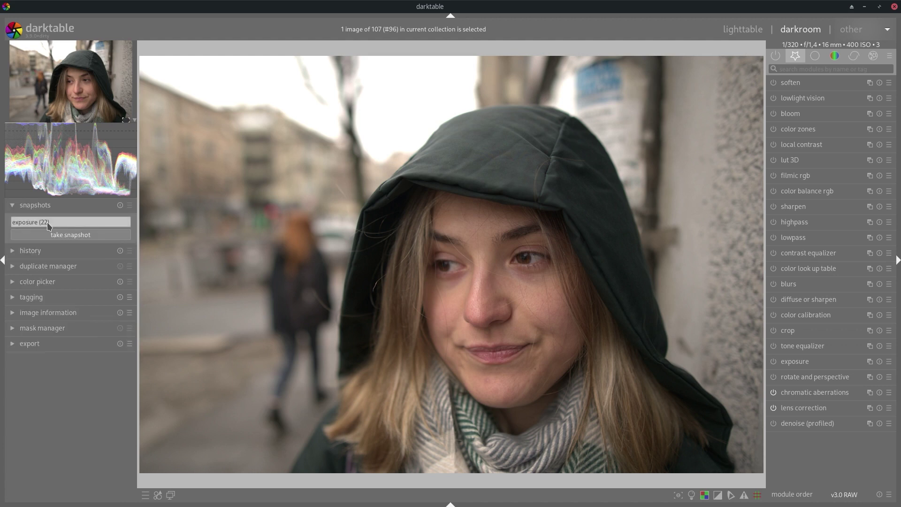
pyautogui.click(33, 221)
pyautogui.moveTo(452, 251); pyautogui.dragTo(765, 335)
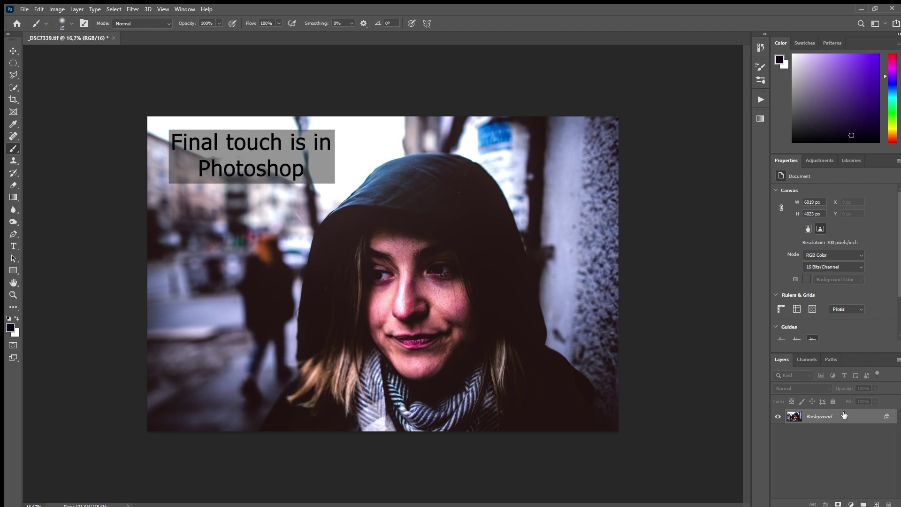
# In Photoshop, add a Gradient Map adjustment layer above the Background and set its blend mode to Hard Mix.
pyautogui.click(850, 503)
pyautogui.click(849, 488)
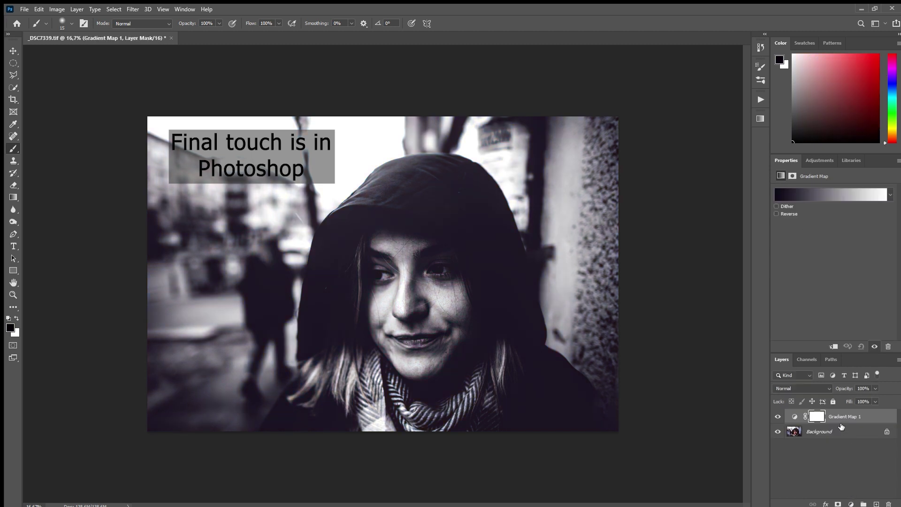
pyautogui.click(820, 388)
pyautogui.click(787, 436)
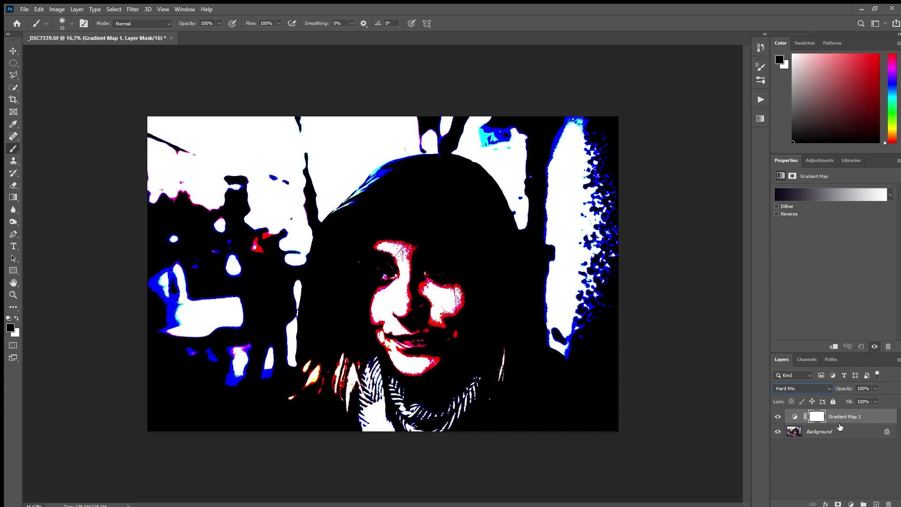
# Give the Gradient Map a light green RGB noise gradient with restricted colors, and compare the photo with the layer hidden and shown.
pyautogui.click(820, 194)
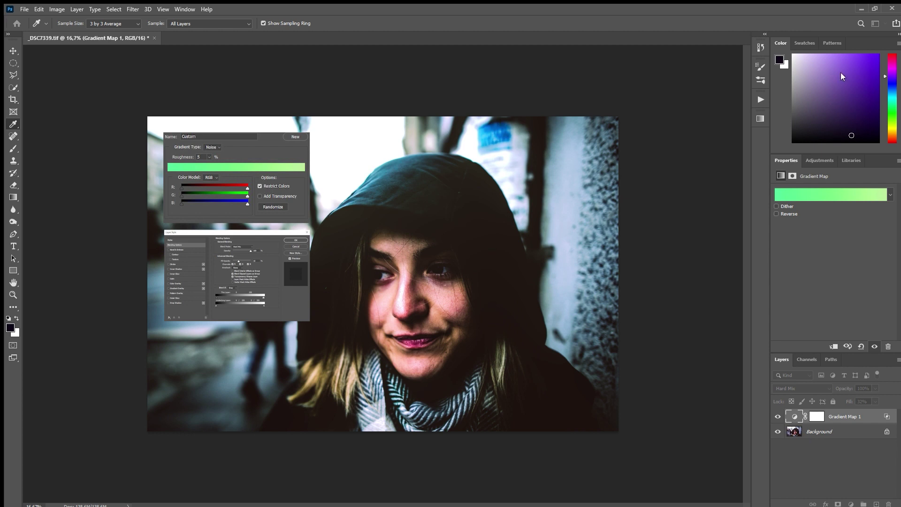
pyautogui.press('b')
pyautogui.click(778, 416)
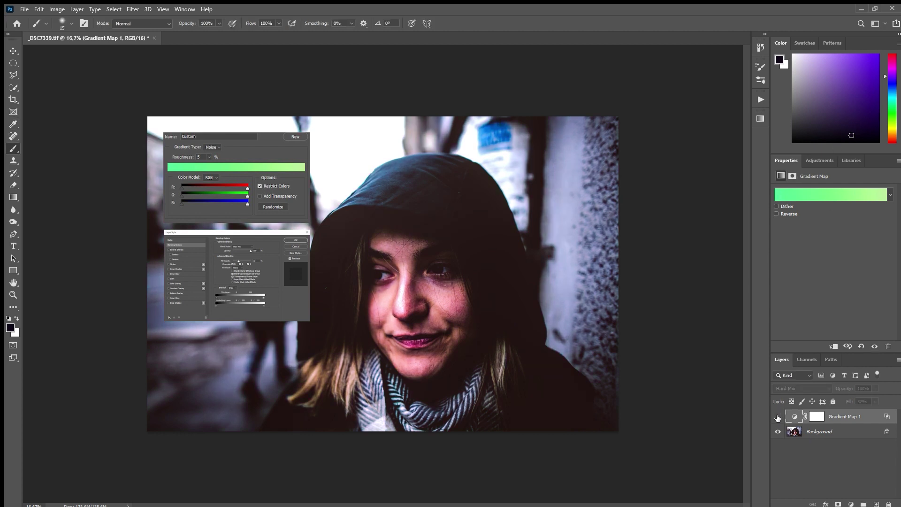
pyautogui.click(778, 416)
# Add a second Gradient Map adjustment layer with the Foreground to Background gradient and set its fill to 30%.
pyautogui.click(851, 503)
pyautogui.click(853, 493)
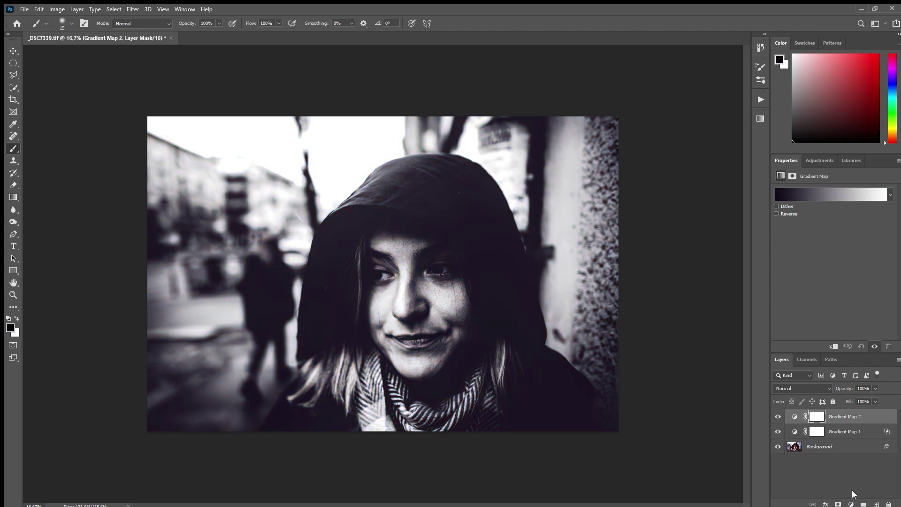
pyautogui.click(863, 401)
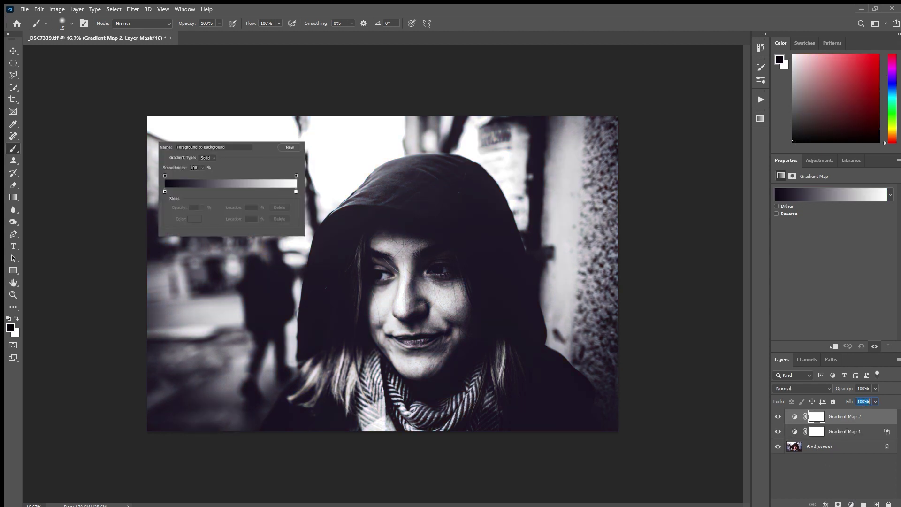
pyautogui.write('3')
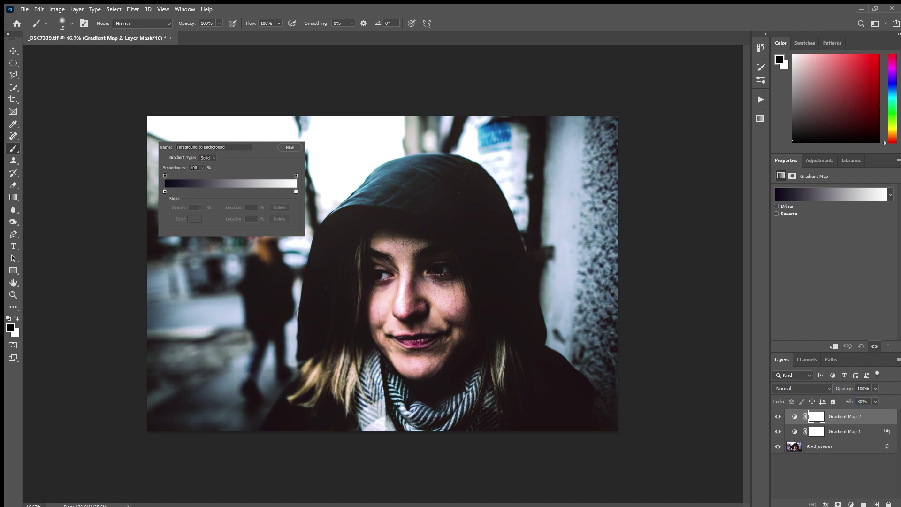
# Compare the photo with and without the second Gradient Map, and with only the Background layer shown.
pyautogui.click(777, 416)
pyautogui.click(777, 416)
pyautogui.click(777, 417)
pyautogui.click(778, 416)
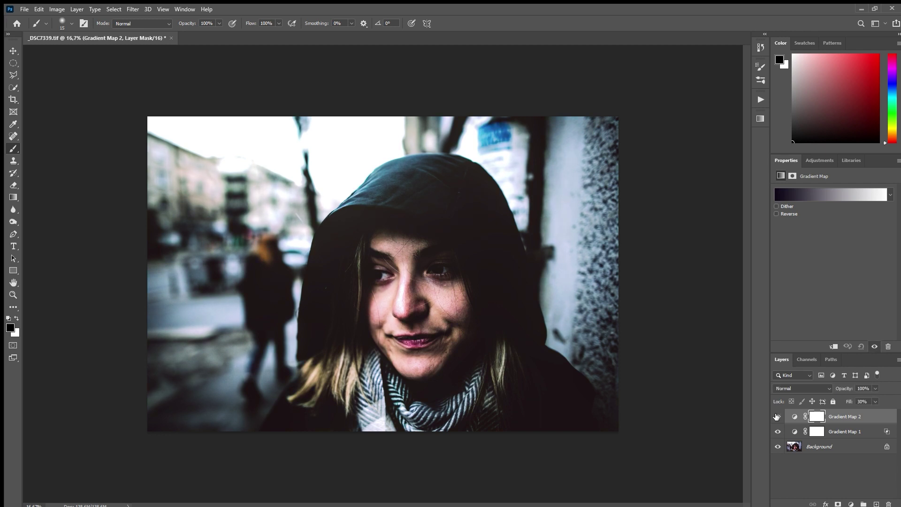
pyautogui.keyDown('alt'); pyautogui.click(777, 446); pyautogui.keyUp('alt')
pyautogui.keyDown('alt'); pyautogui.click(777, 446); pyautogui.keyUp('alt')
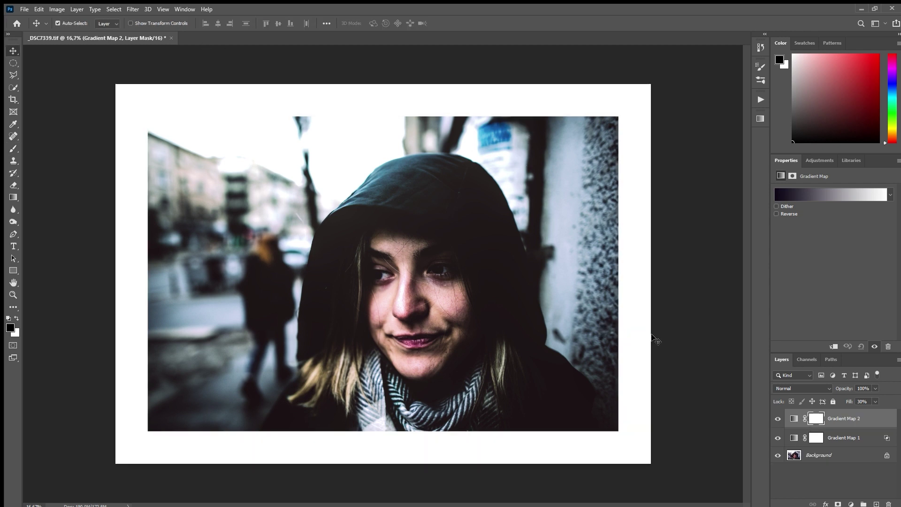
# Duplicate the Background layer and remove the upper part of the tree trunk in the sky with a 300 px Spot Healing Brush.
pyautogui.click(830, 457)
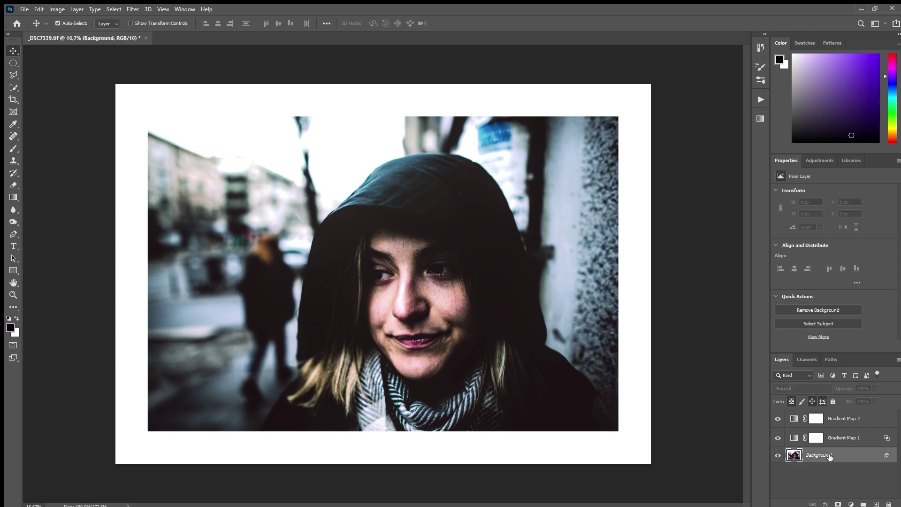
pyautogui.hotkey('ctrl', 'j')
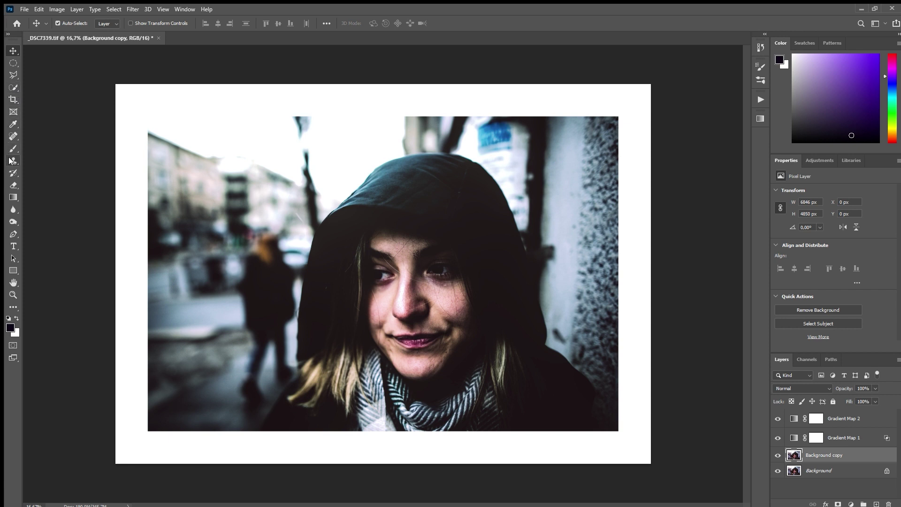
pyautogui.click(14, 137)
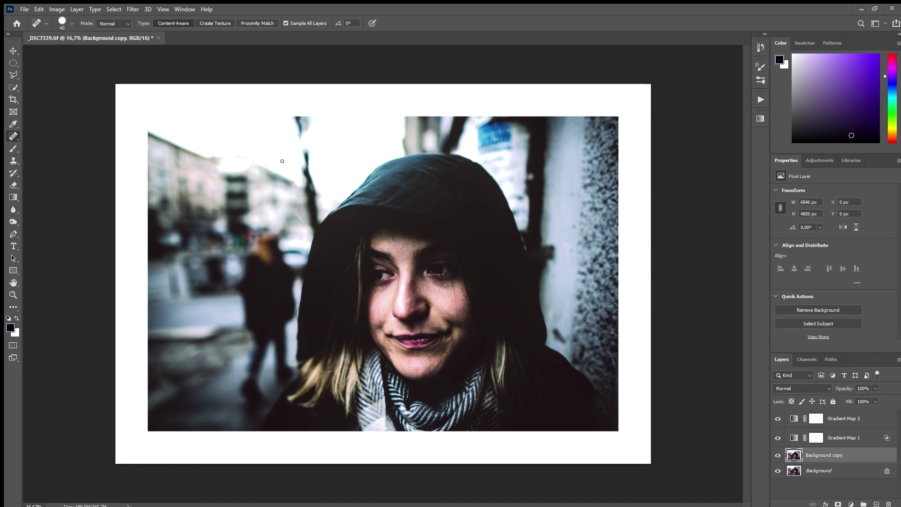
pyautogui.press(']')
pyautogui.press(']')
pyautogui.press(']')
pyautogui.press(']')
pyautogui.press(']')
pyautogui.press(']')
pyautogui.press(']')
pyautogui.press(']')
pyautogui.press(']')
pyautogui.press(']')
pyautogui.press(']')
pyautogui.moveTo(306, 129); pyautogui.dragTo(300, 139)
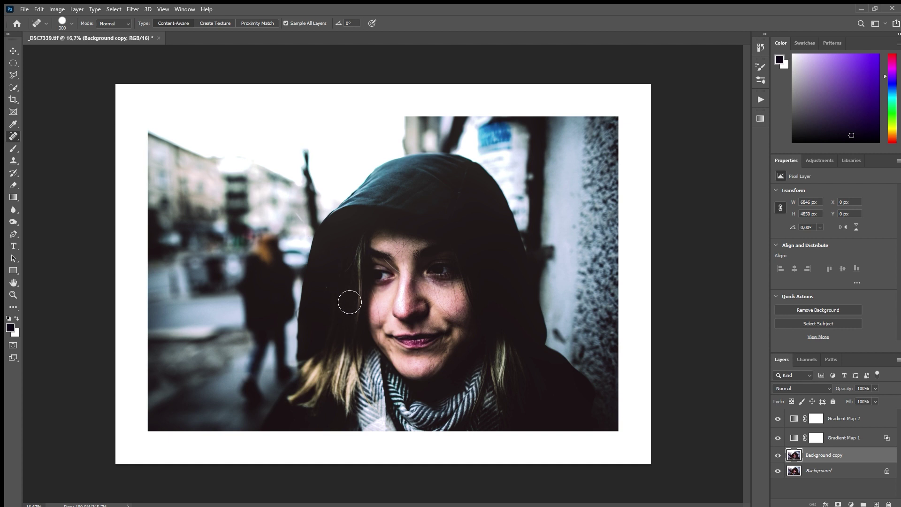
# Compare the photo with and without the healed background copy, and view the result larger with Gradient Map 2 selected.
pyautogui.click(778, 455)
pyautogui.click(778, 455)
pyautogui.click(844, 419)
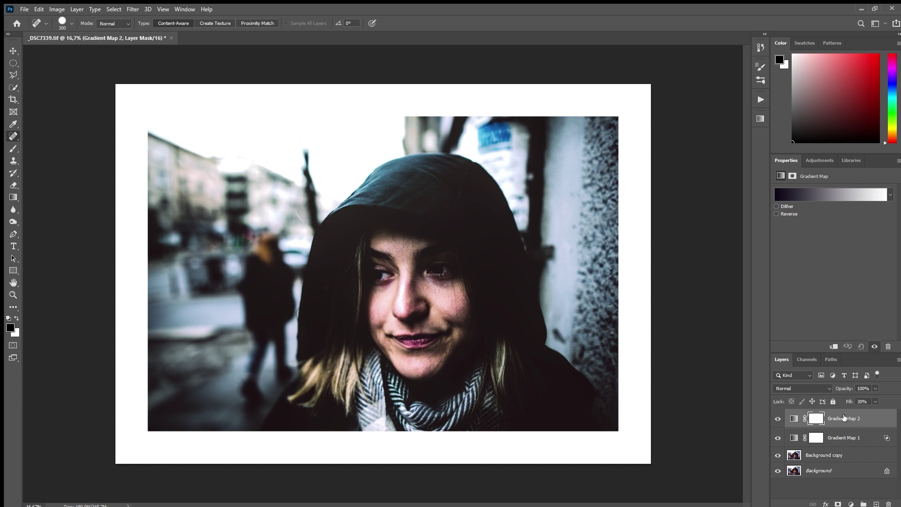
pyautogui.hotkey('ctrl', '+')
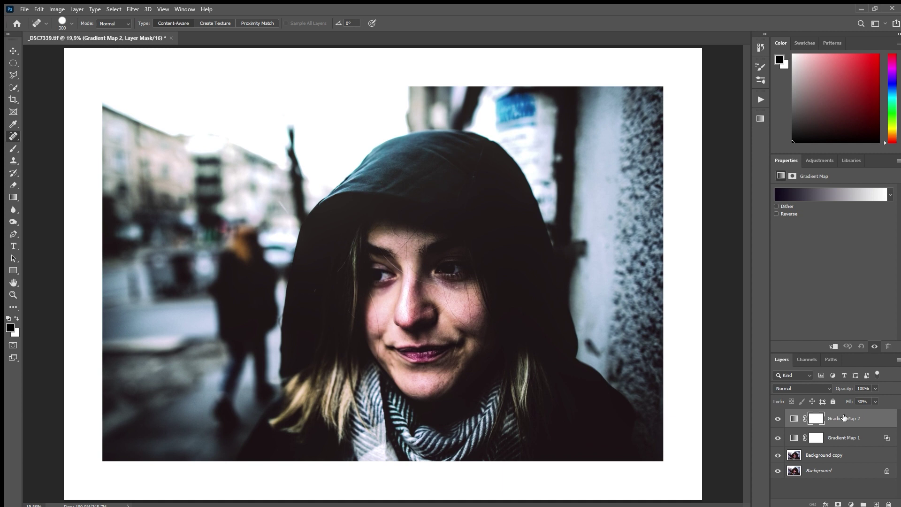